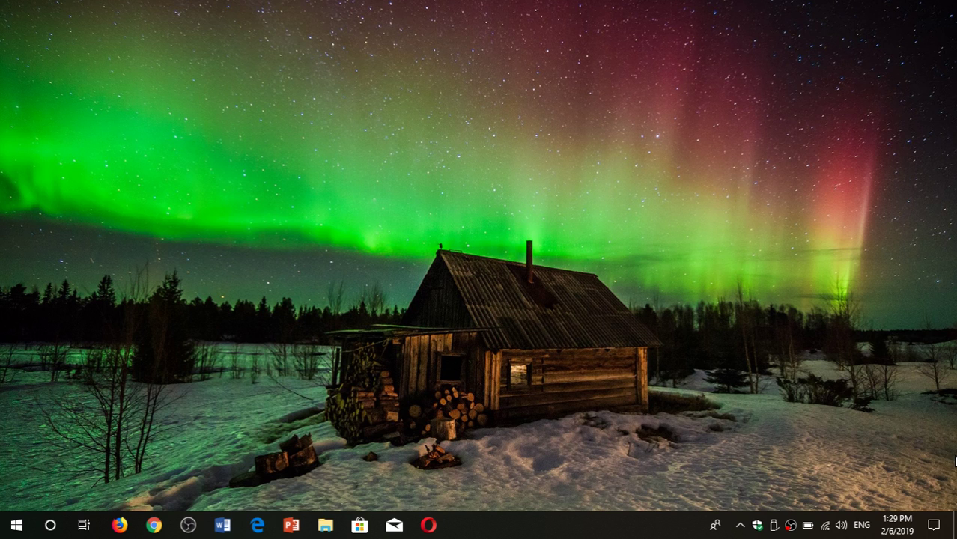
Step: Glance at Action Center, then launch Settings from the Start menu's gear icon
left_click(933, 524)
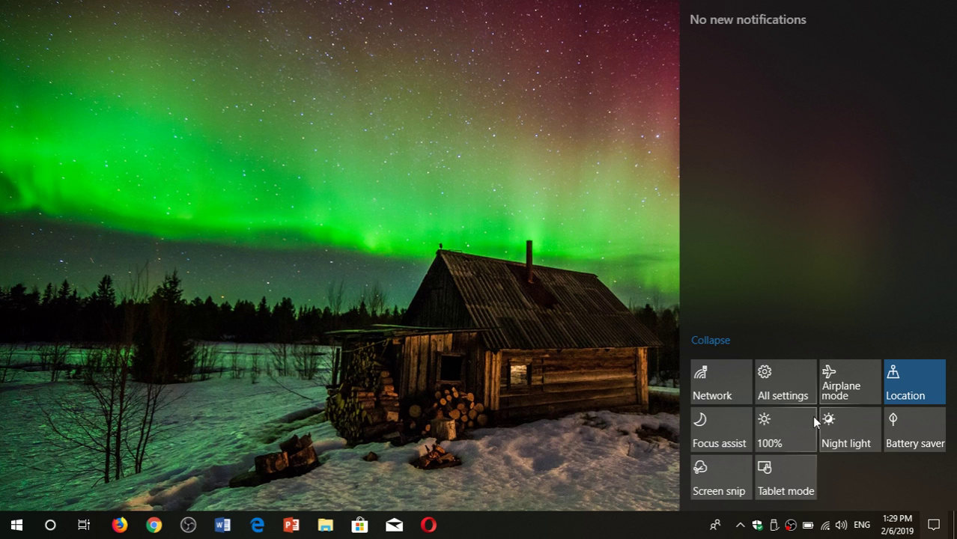
left_click(275, 293)
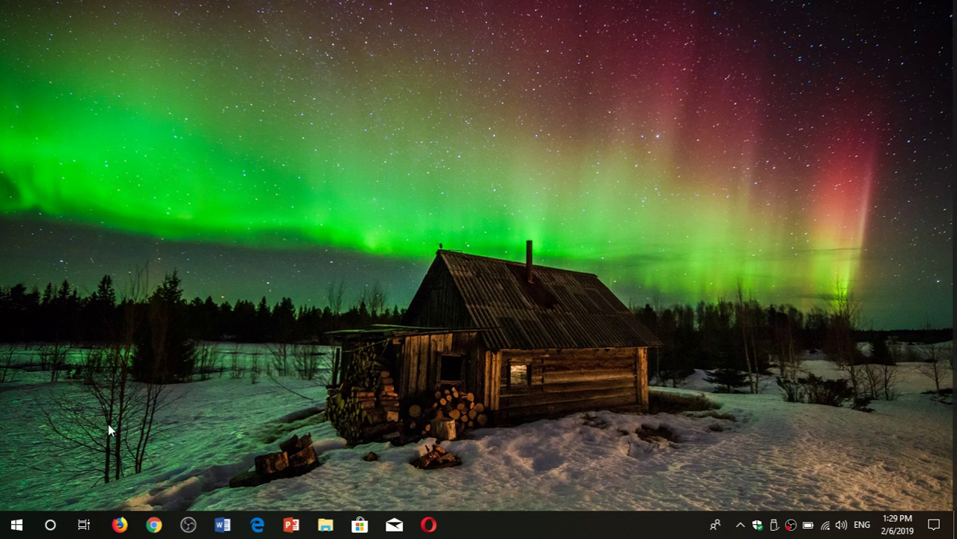
left_click(16, 524)
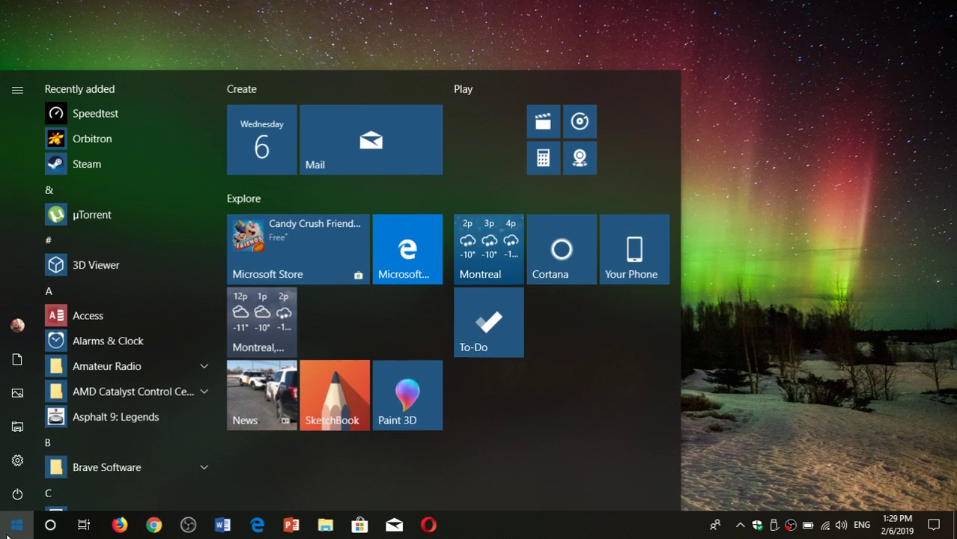
left_click(18, 462)
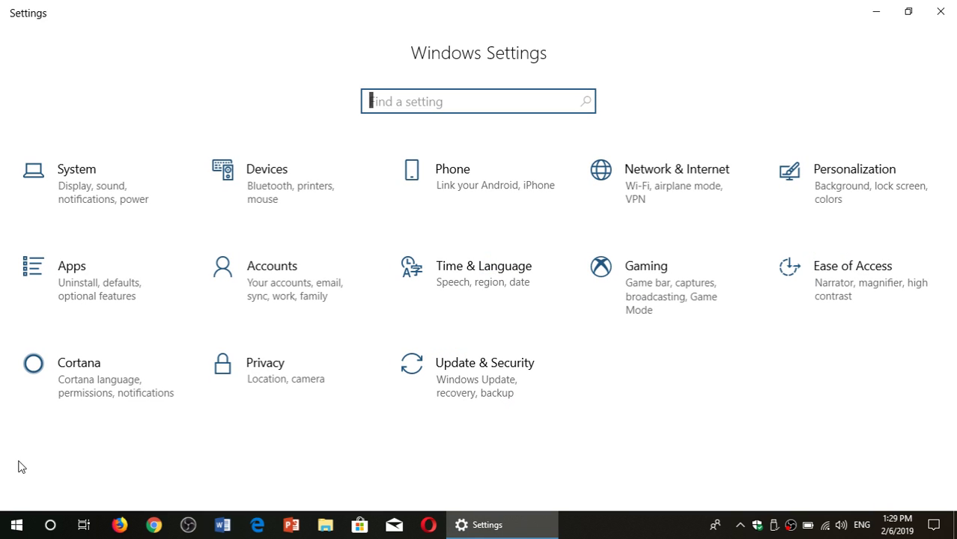
Step: Go to System > Battery and review the 99% charge page with battery saver at 20%
left_click(87, 185)
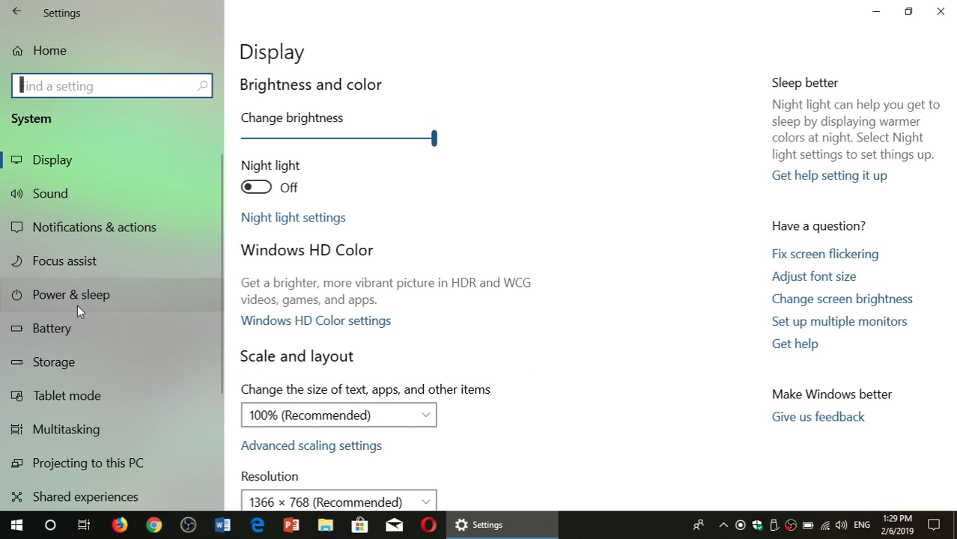
left_click(72, 329)
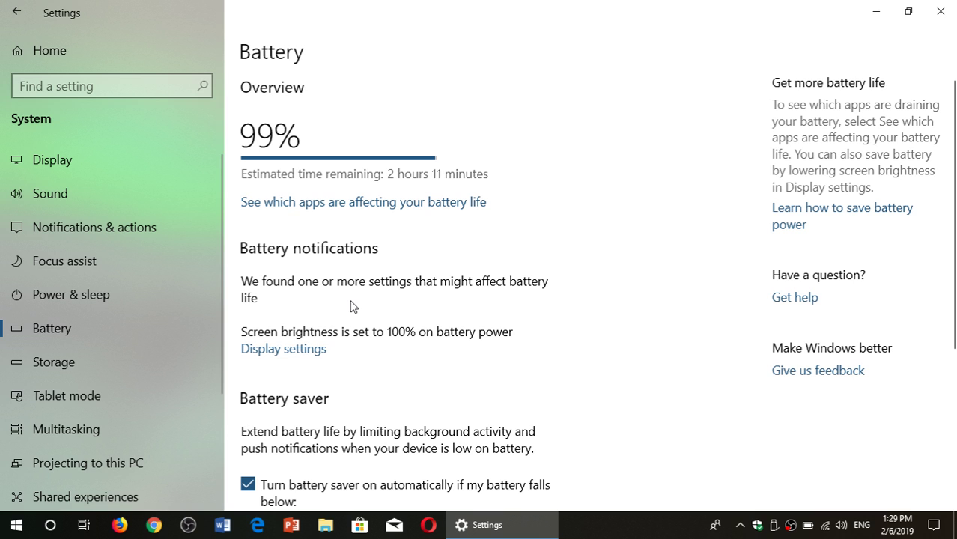
scroll(533, 311, "down", 2)
scroll(533, 311, "down", 2)
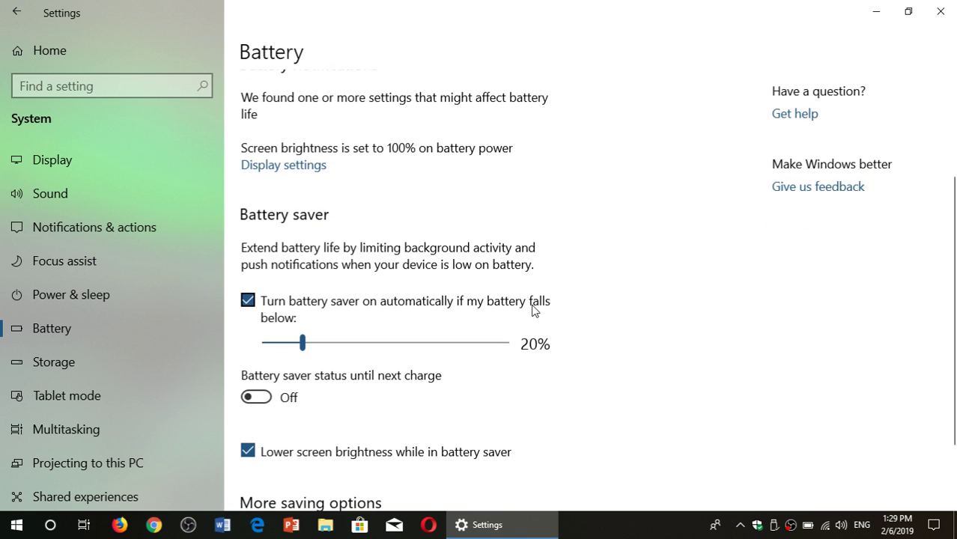
scroll(533, 311, "down", 2)
scroll(533, 311, "up", 6)
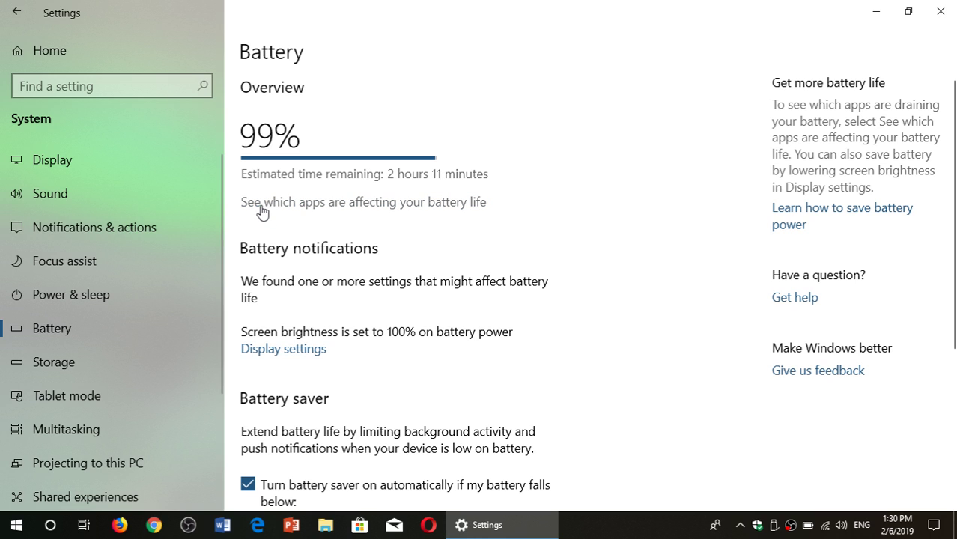
Step: Show the 24-hour per-app battery usage list, led by Microsoft Edge at 18%, and scroll through it
left_click(372, 206)
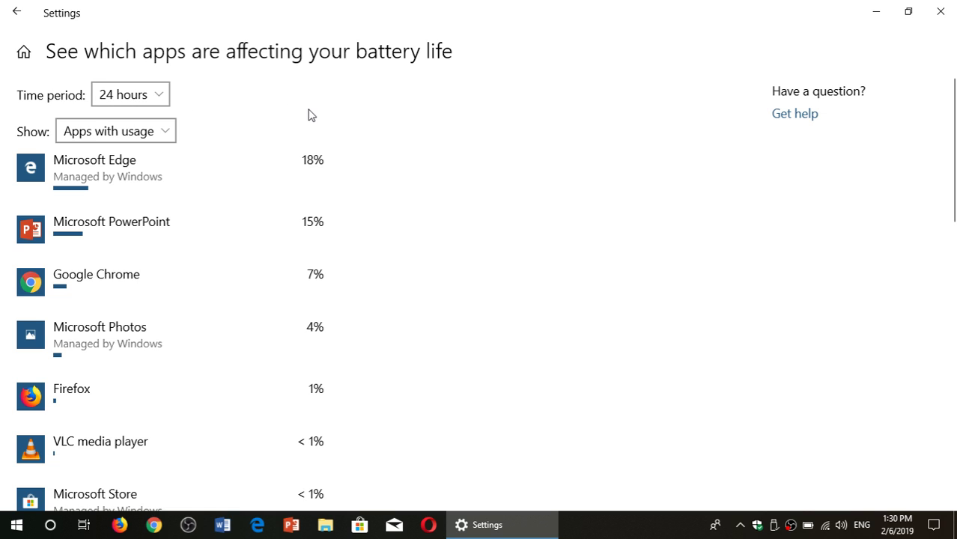
scroll(387, 313, "down", 1)
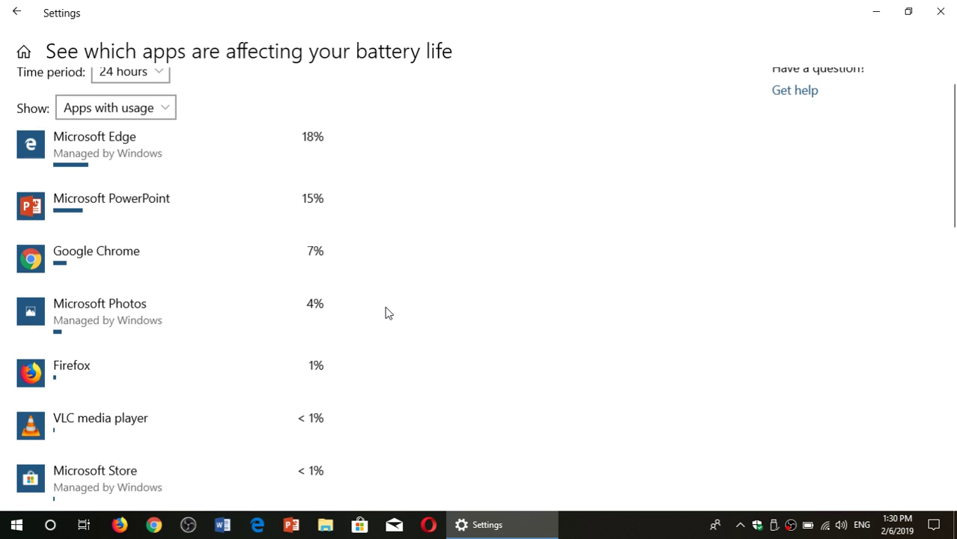
scroll(388, 313, "down", 1)
scroll(388, 313, "down", 2)
scroll(388, 313, "down", 2)
scroll(388, 313, "down", 2)
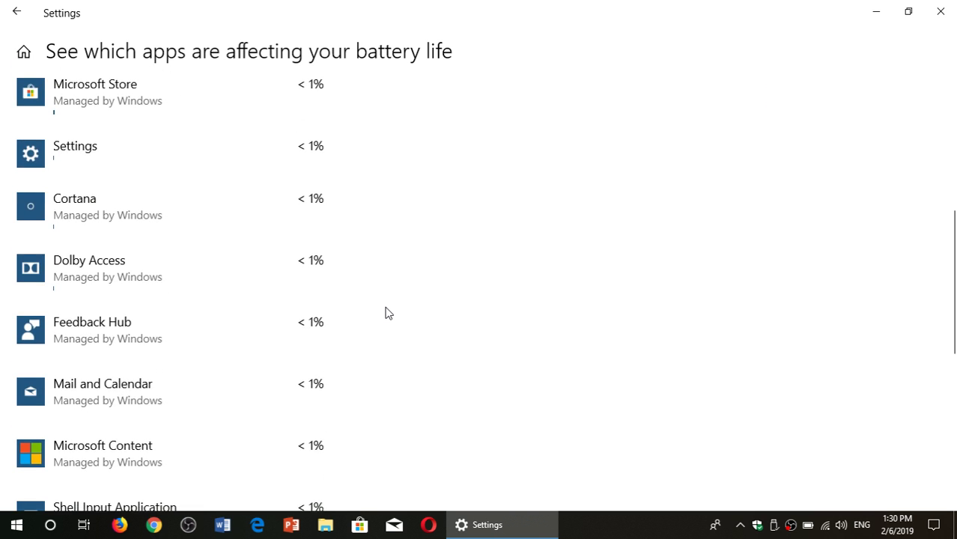
scroll(388, 313, "down", 3)
scroll(387, 313, "up", 10)
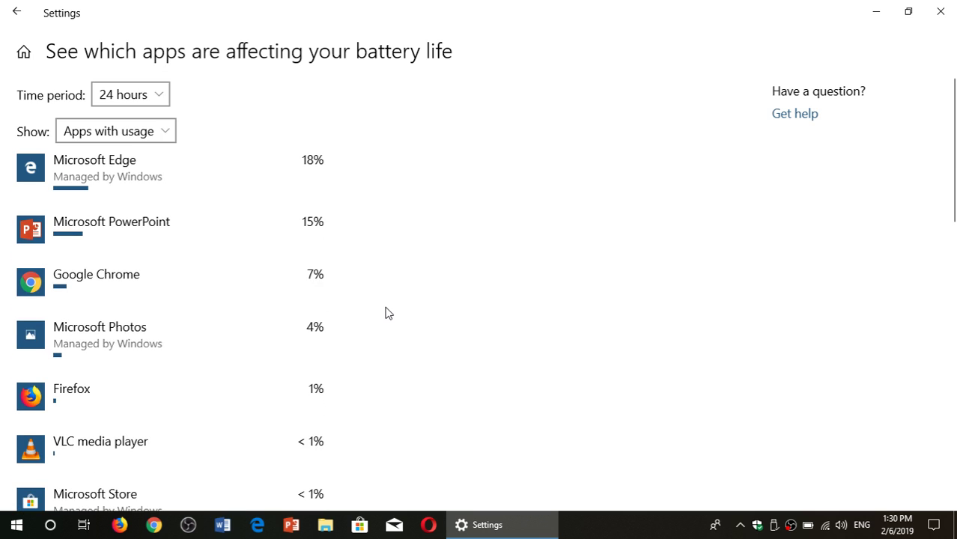
Step: Switch the battery usage time period to 1 week, then to 6 hours
left_click(145, 98)
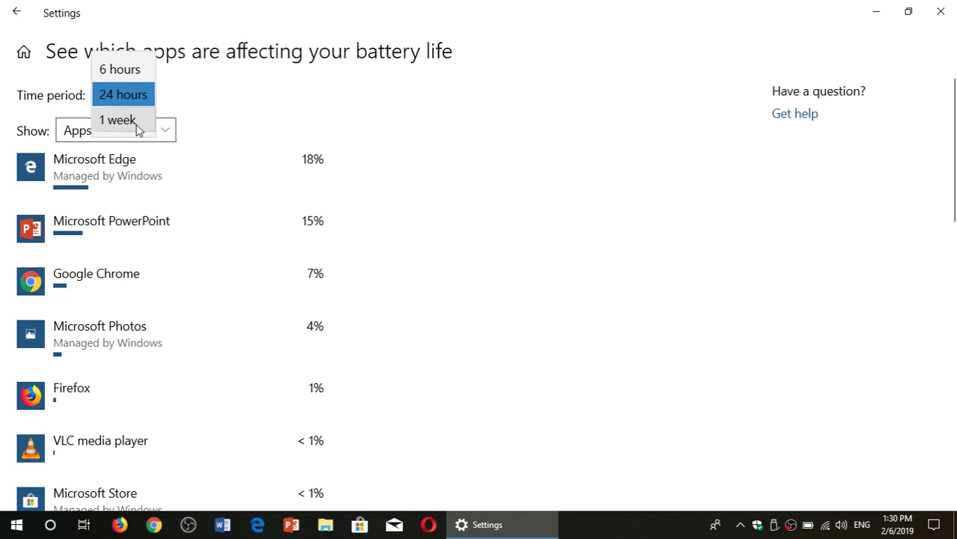
left_click(134, 125)
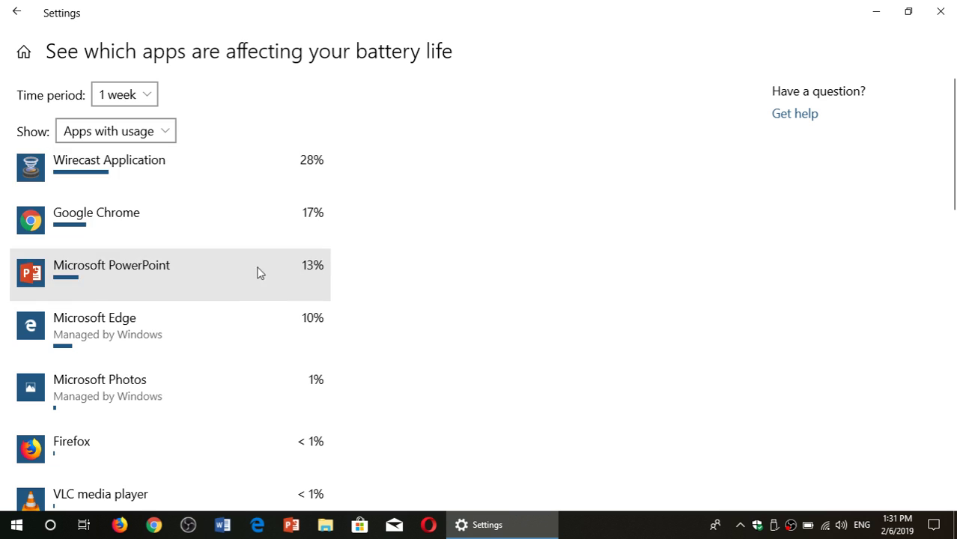
left_click(119, 96)
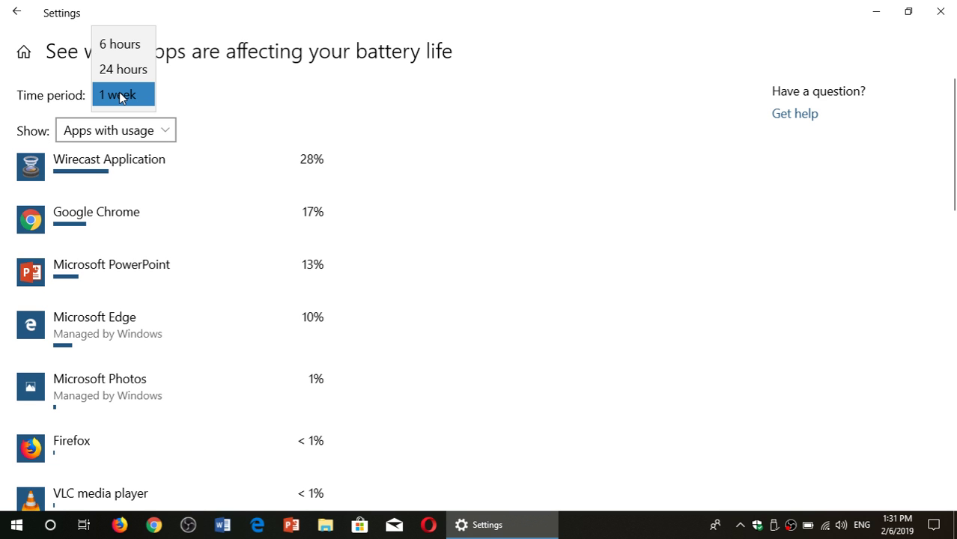
left_click(124, 46)
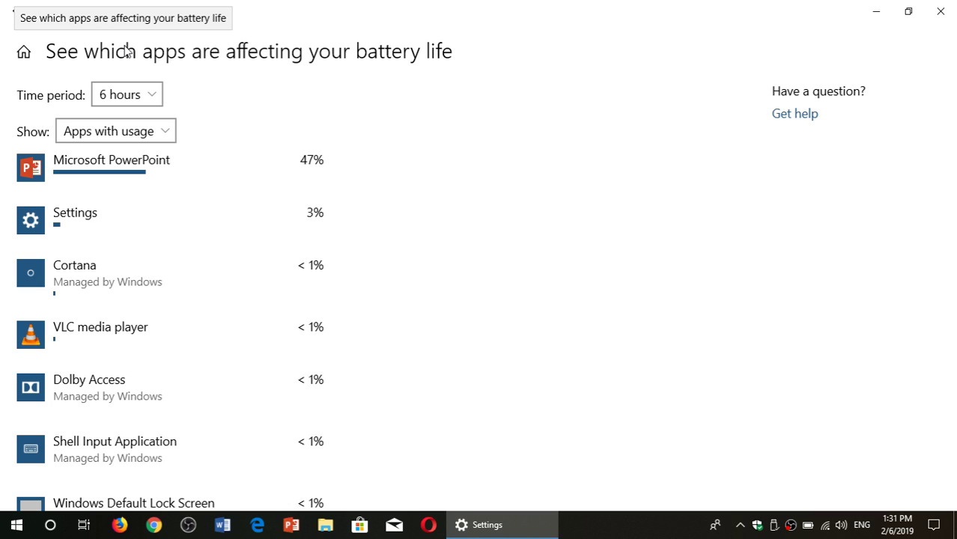
left_click(126, 101)
Step: Set the time period back to 24 hours and bring up the Show filter choices
left_click(125, 119)
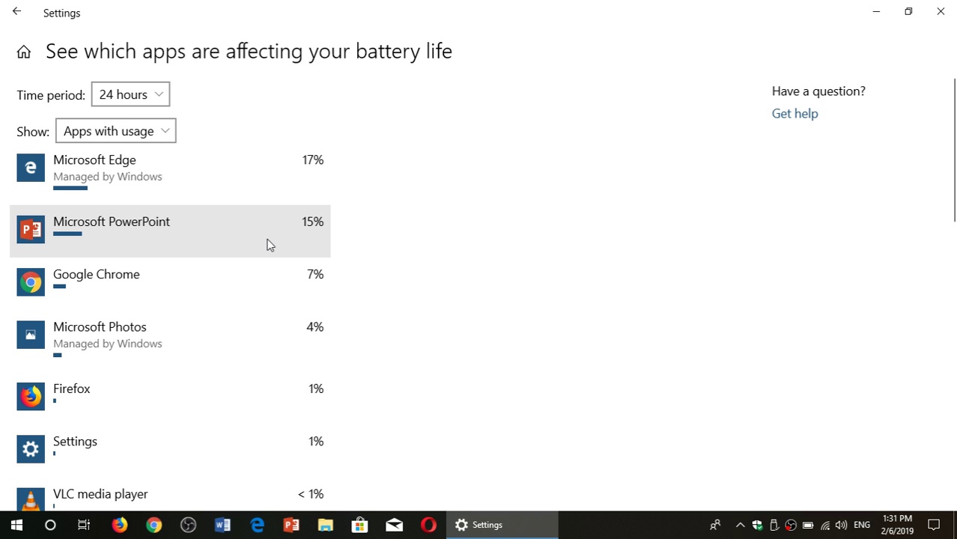
left_click(145, 133)
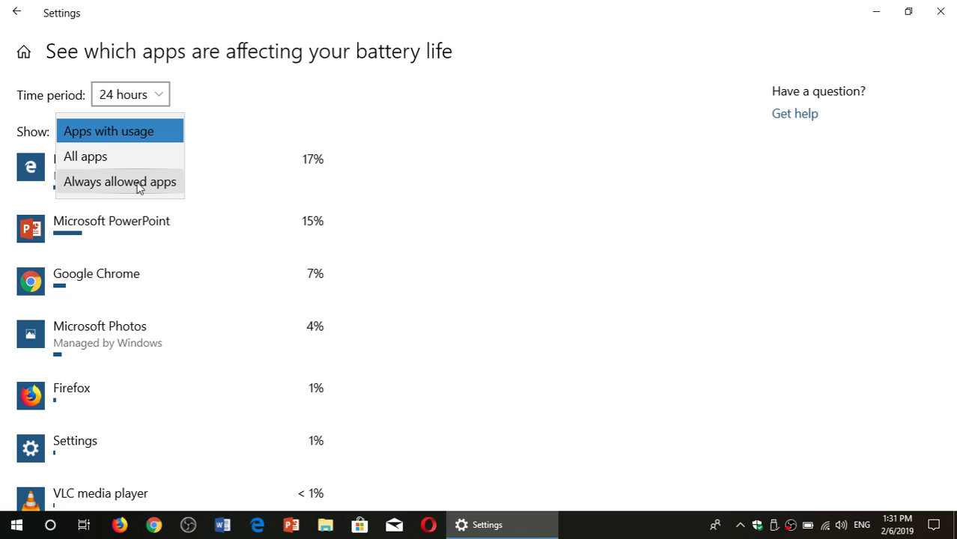
Step: Keep the list filtered to 'Apps with usage' and close the Settings window
left_click(485, 207)
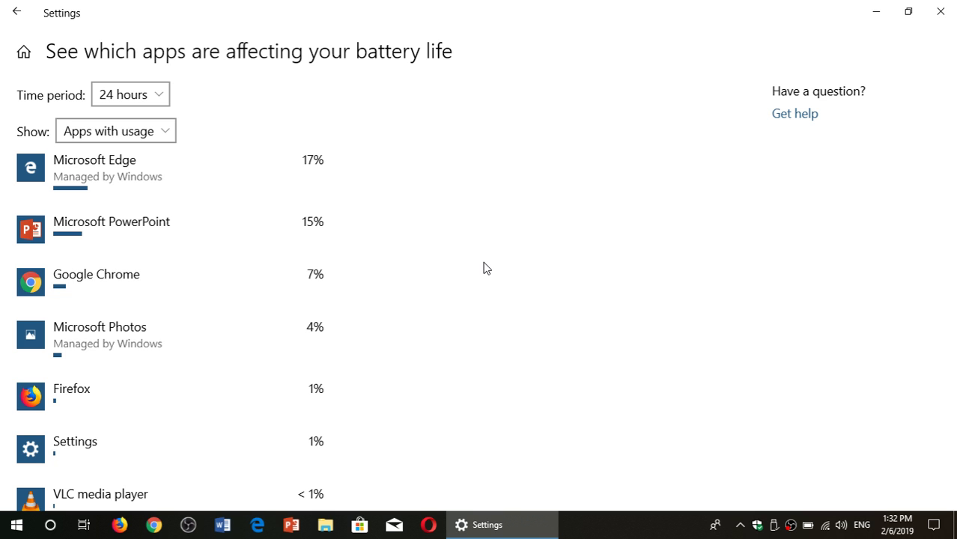
left_click(944, 15)
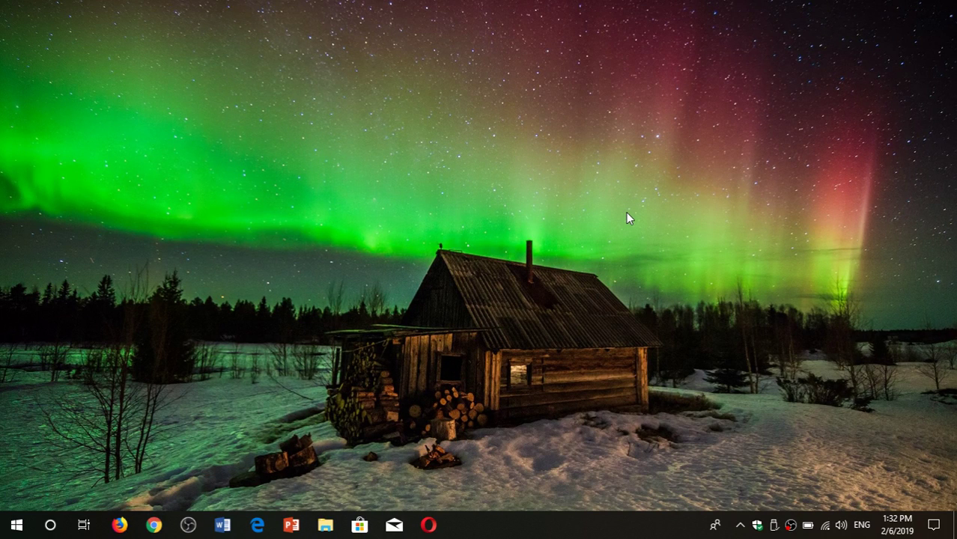